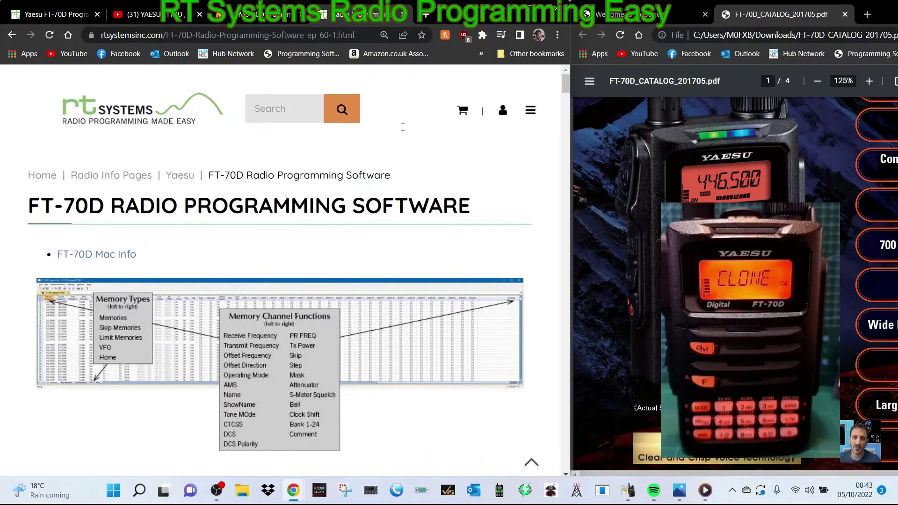
# Look over the RT Systems ADMS-70D software page and the YouTube video about ADMS
pyautogui.hotkey('alt', 'Left')
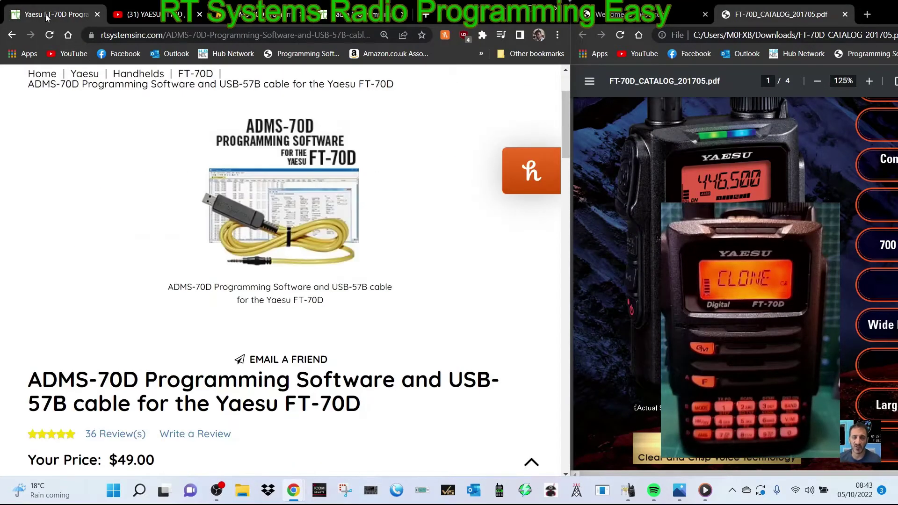
pyautogui.scroll(1, 410, 210)
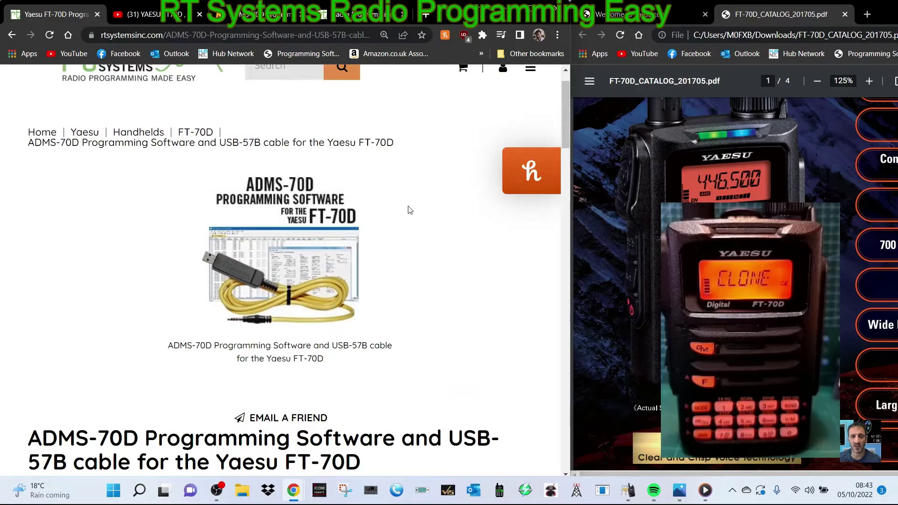
pyautogui.click(155, 15)
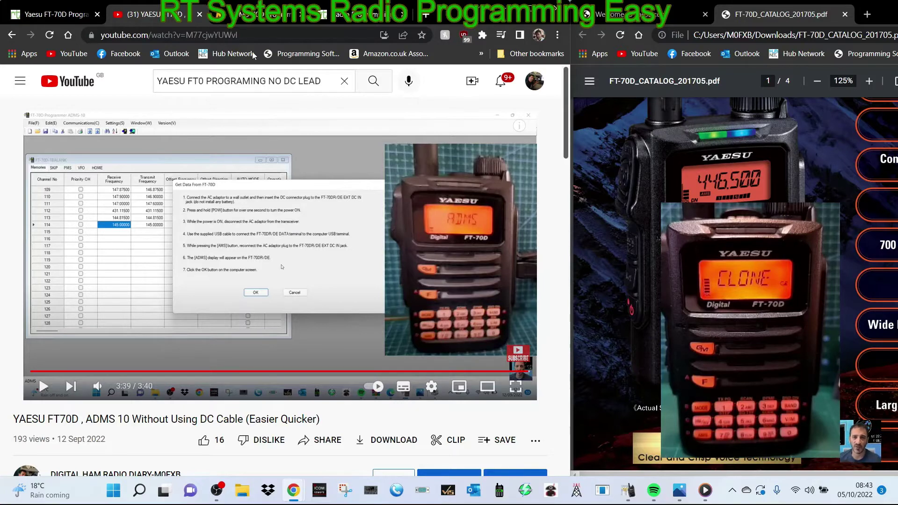
pyautogui.click(53, 14)
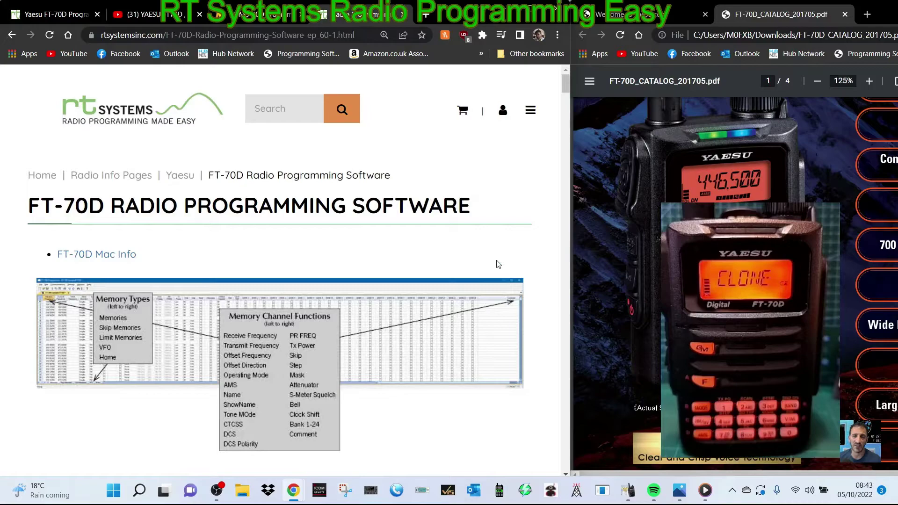
pyautogui.scroll(-6, 497, 267)
pyautogui.scroll(-20, 496, 268)
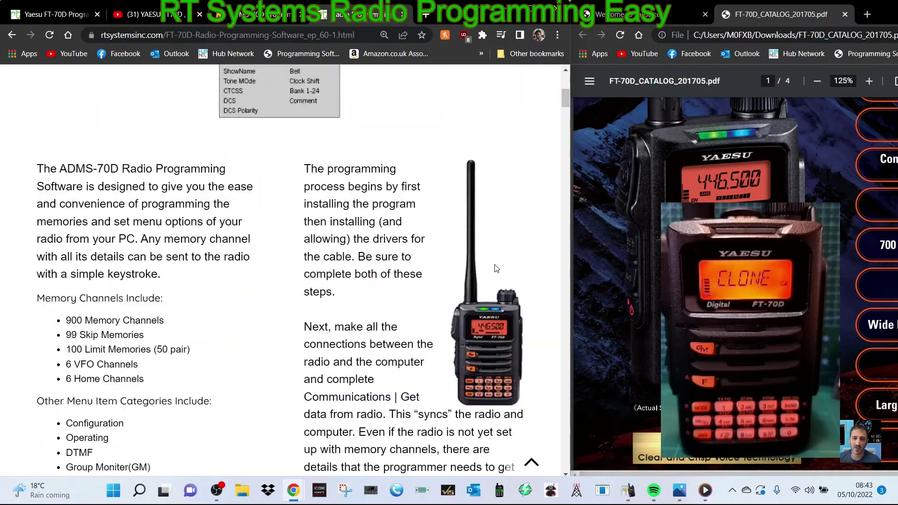
pyautogui.scroll(-15, 491, 266)
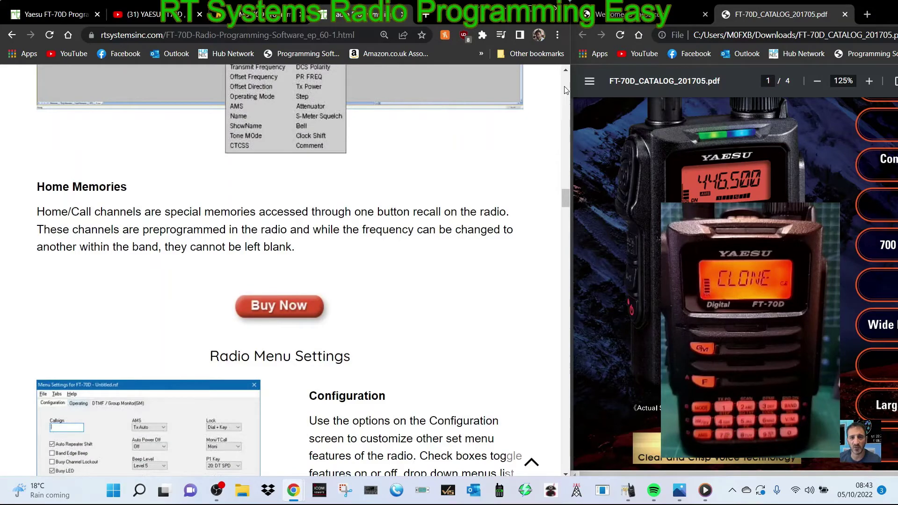
pyautogui.scroll(20, 565, 89)
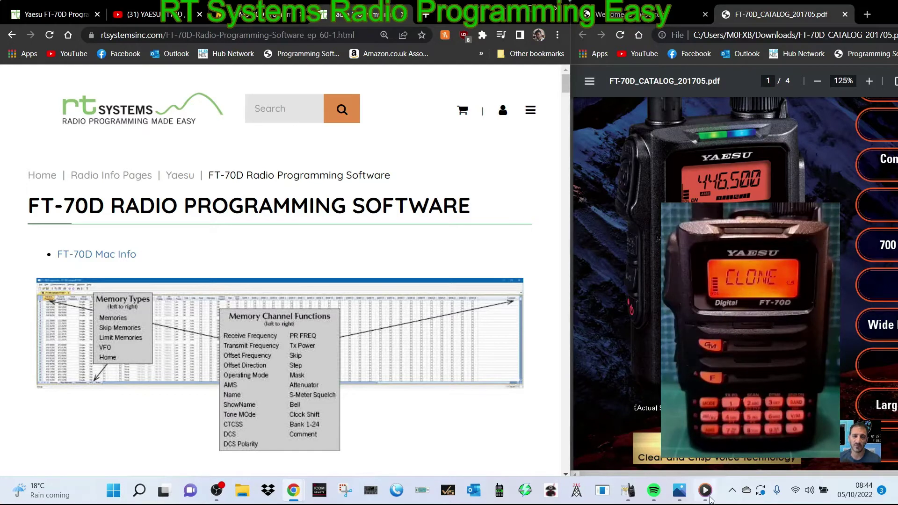
# Play the saved programming video in Media Player, then close it with Alt+F4
pyautogui.click(706, 497)
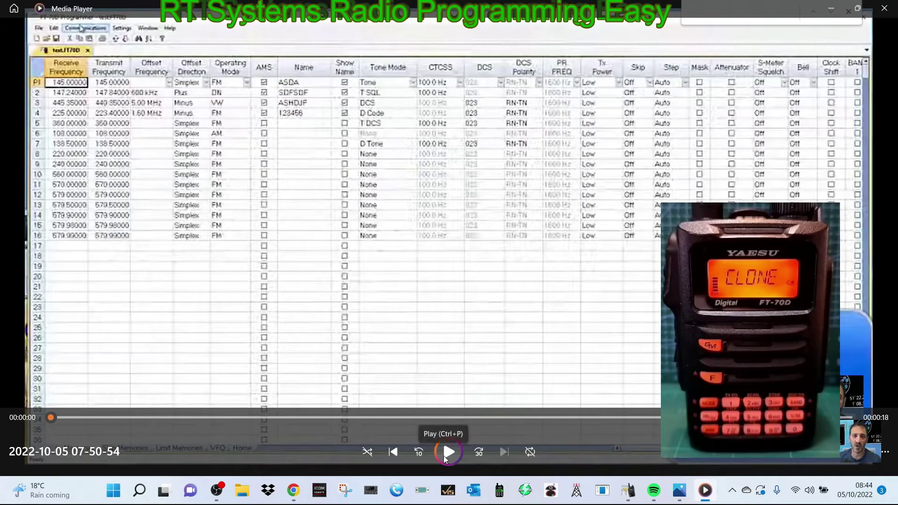
pyautogui.click(447, 452)
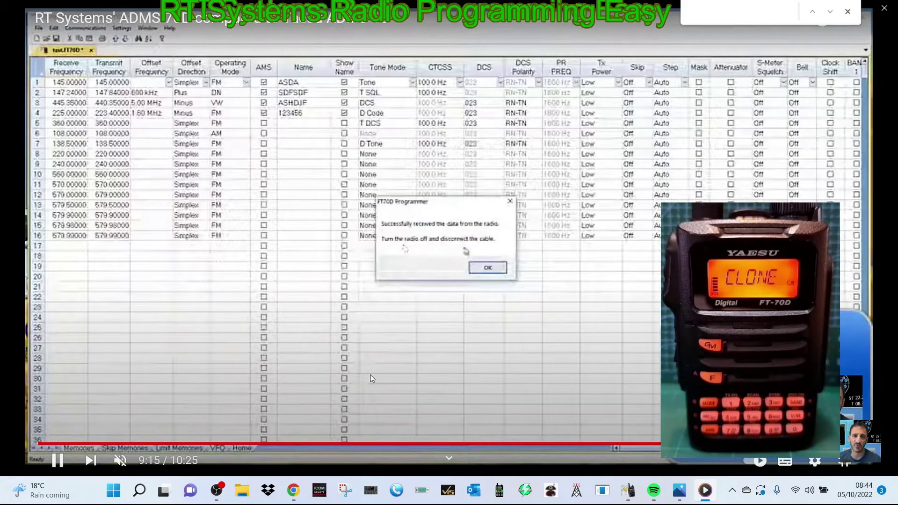
pyautogui.moveTo(70, 235)
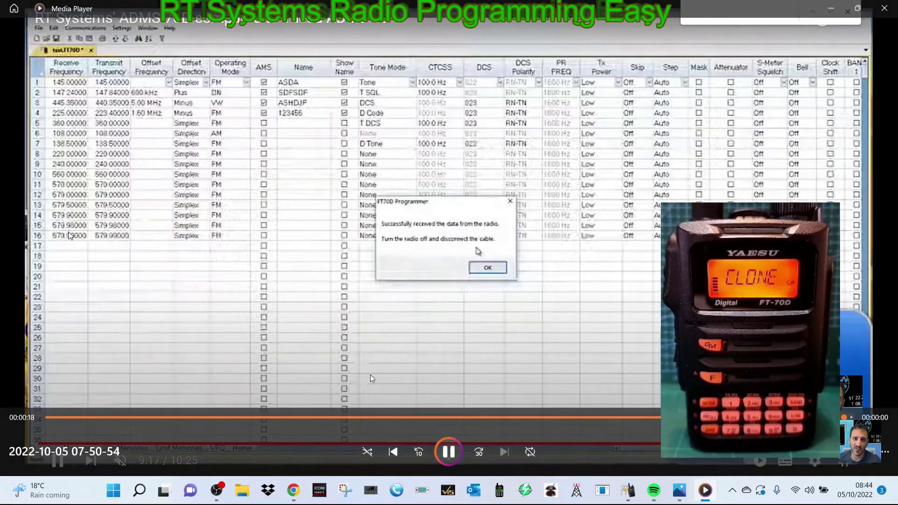
pyautogui.hotkey('alt', 'F4')
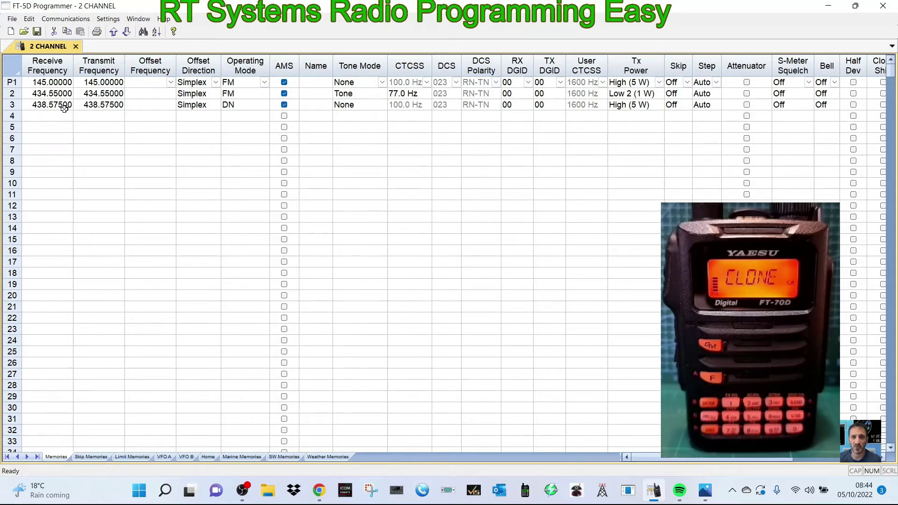
# Enter 438.57500 as memory row 4's receive frequency
pyautogui.click(51, 117)
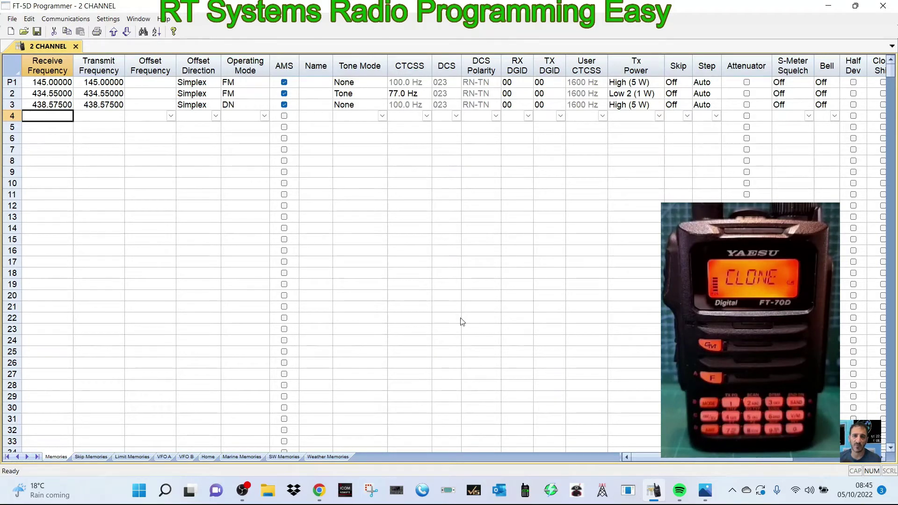
pyautogui.write('438.57500')
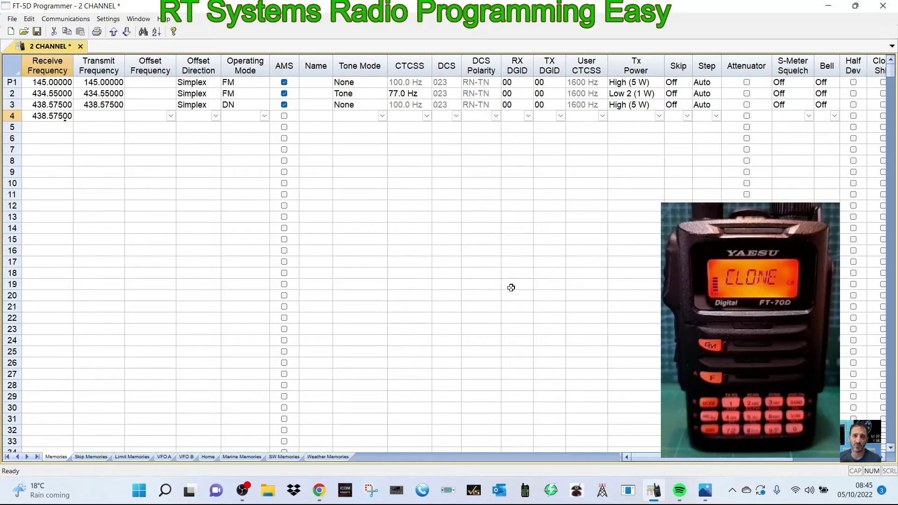
pyautogui.click(104, 116)
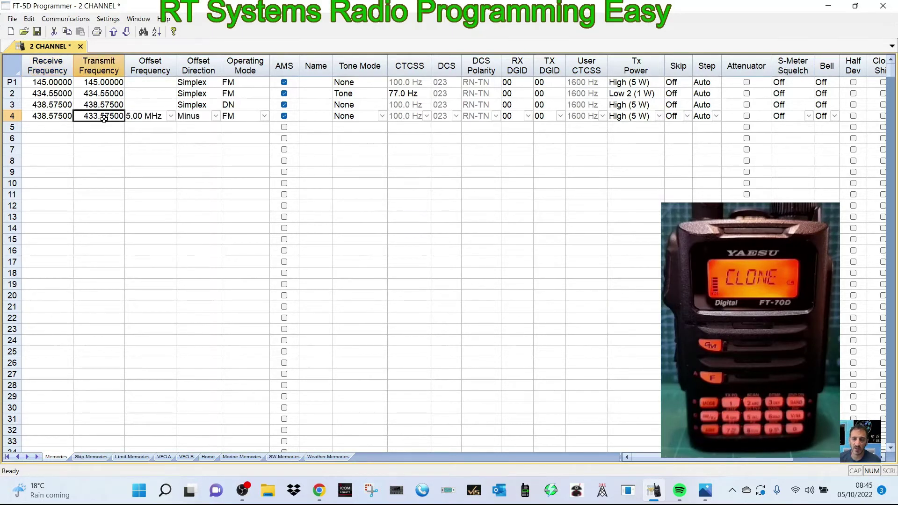
# Remove row 4's offset frequency and set its operating mode to DN
pyautogui.click(170, 117)
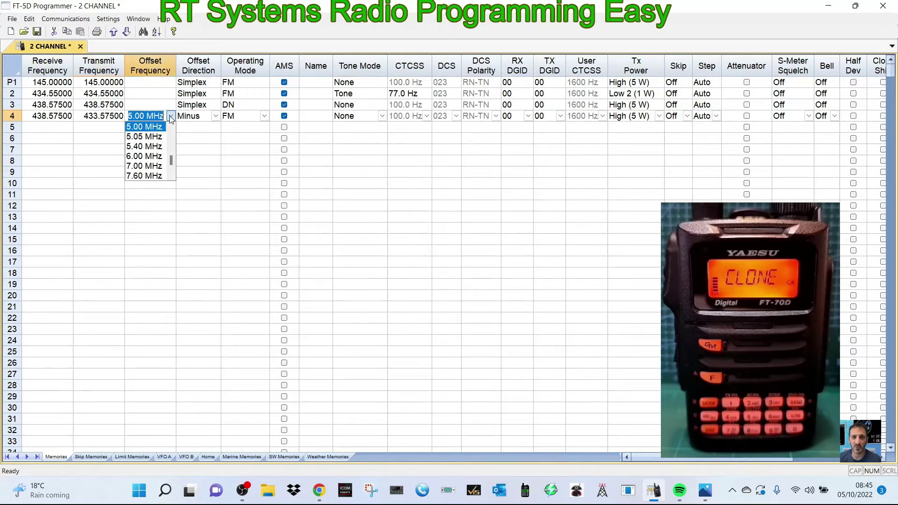
pyautogui.moveTo(172, 163); pyautogui.dragTo(172, 135)
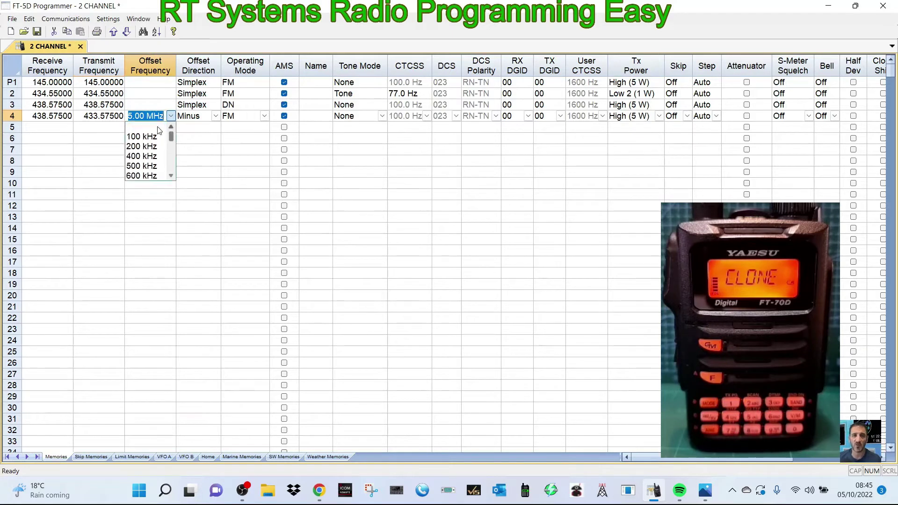
pyautogui.click(158, 126)
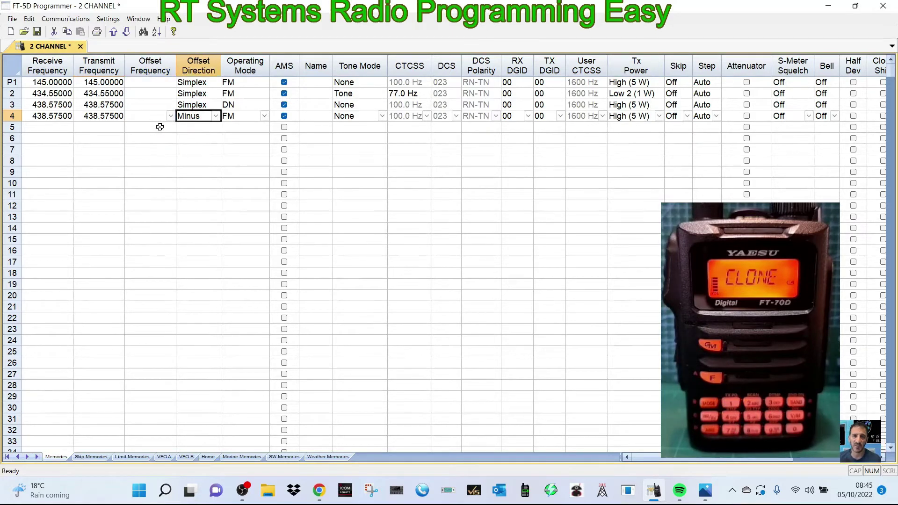
pyautogui.click(265, 117)
pyautogui.click(240, 147)
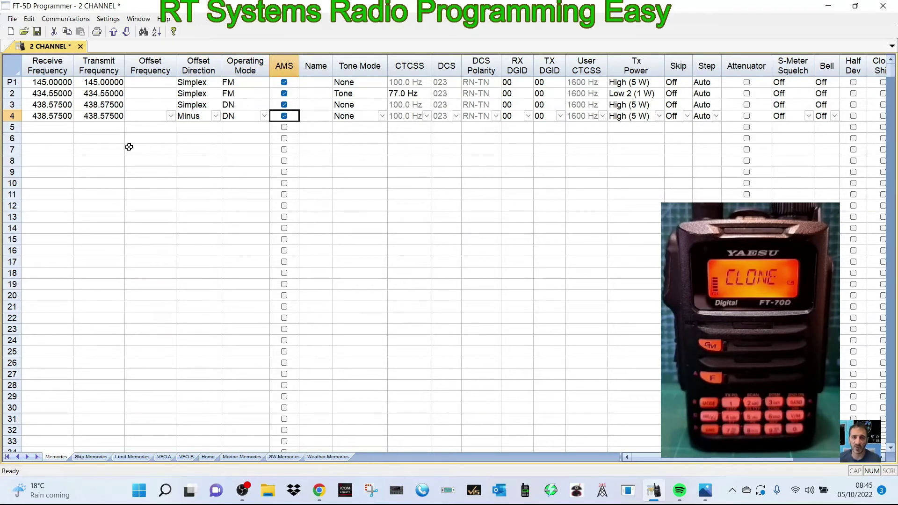
# Program row 5 at 145.60000 MHz with Tone mode and a 94.8 Hz CTCSS tone
pyautogui.click(35, 128)
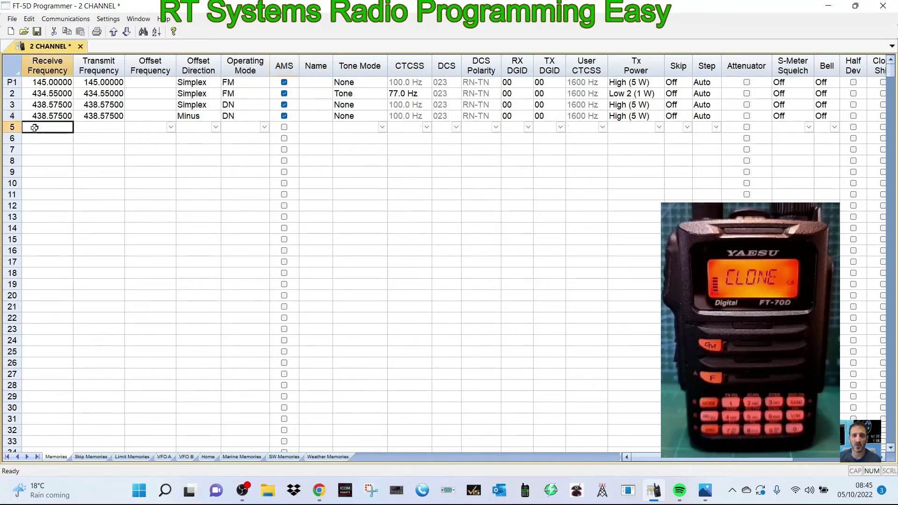
pyautogui.write('145.60000')
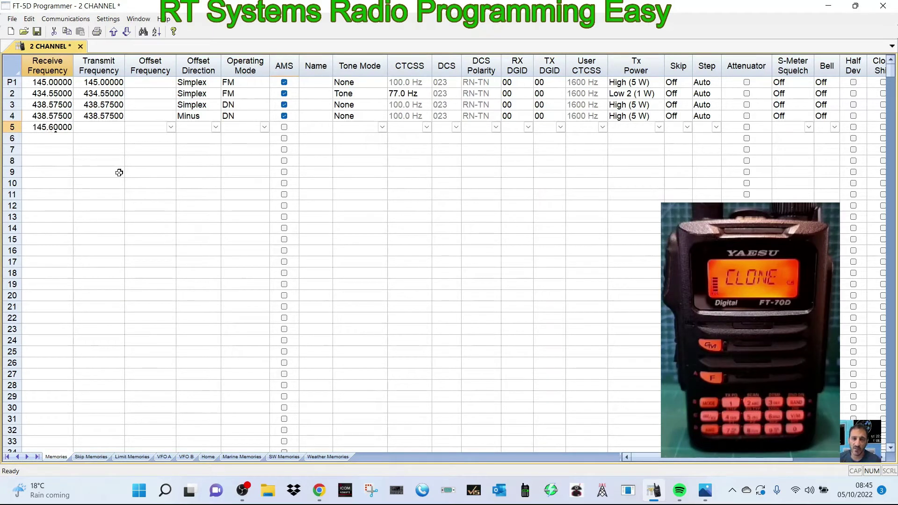
pyautogui.click(102, 131)
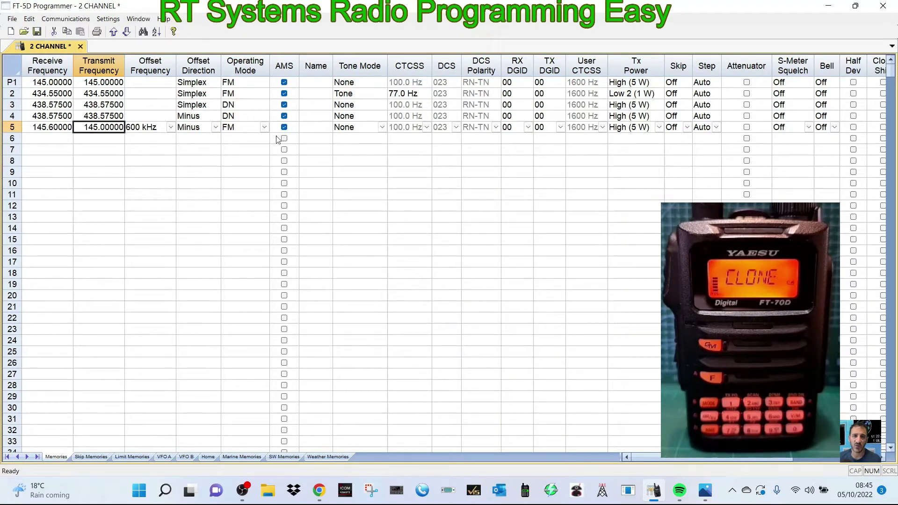
pyautogui.click(382, 128)
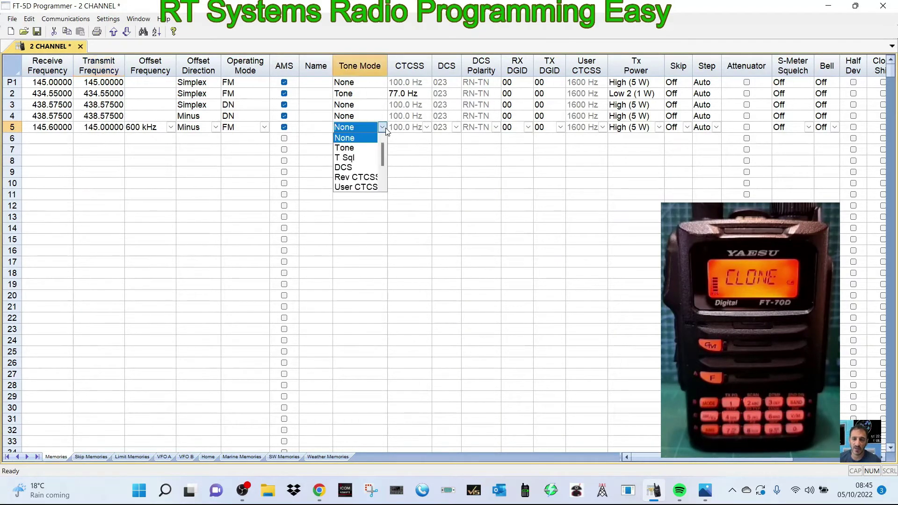
pyautogui.click(361, 148)
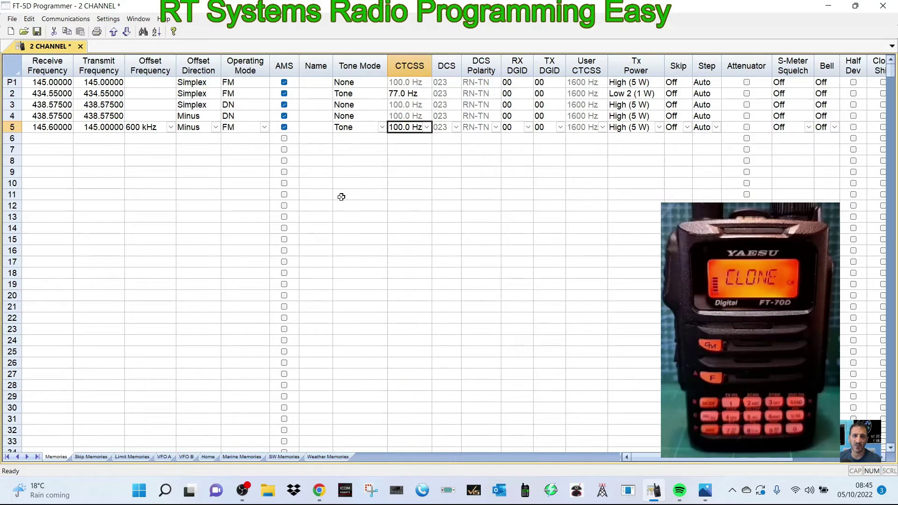
pyautogui.click(427, 128)
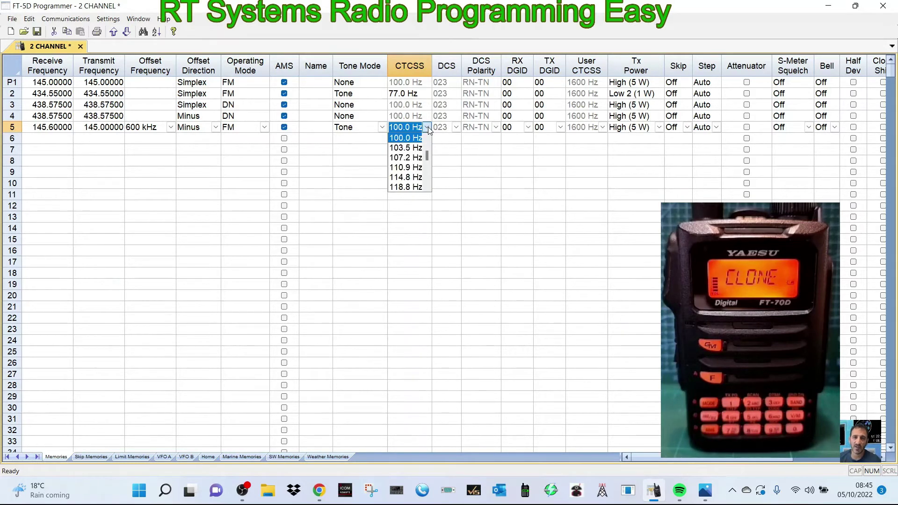
pyautogui.click(428, 128)
pyautogui.click(428, 127)
pyautogui.moveTo(428, 158); pyautogui.dragTo(428, 150)
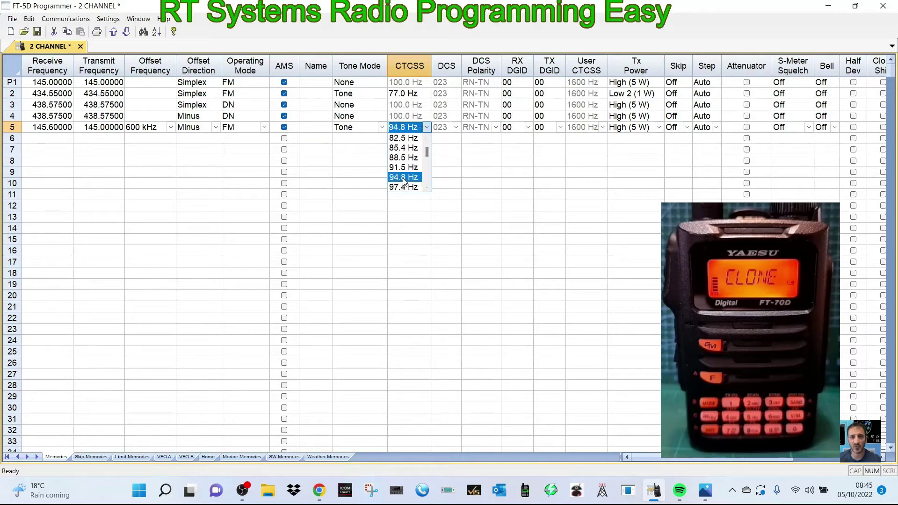
pyautogui.click(403, 178)
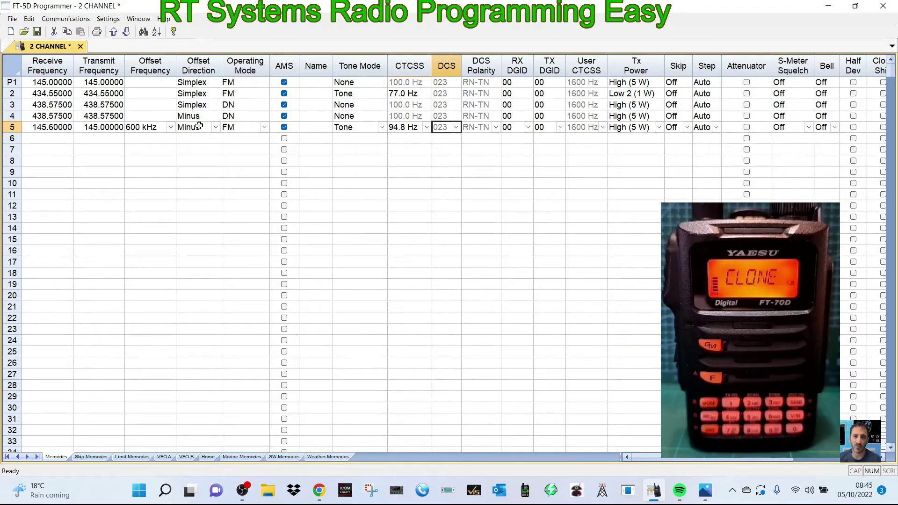
# Name memory 4 'hotspot' and memory 5 'gb3wr'
pyautogui.click(312, 117)
pyautogui.write('ho')
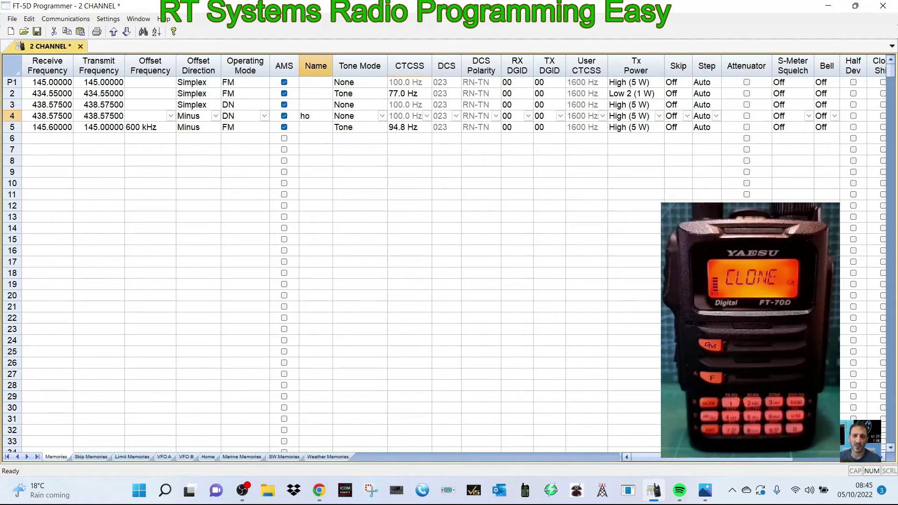
pyautogui.write('tspot')
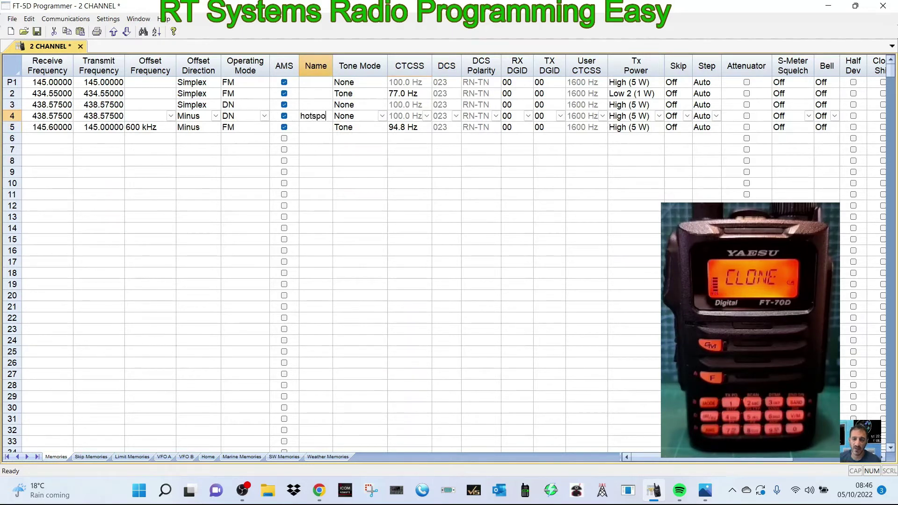
pyautogui.click(316, 125)
pyautogui.write('gb')
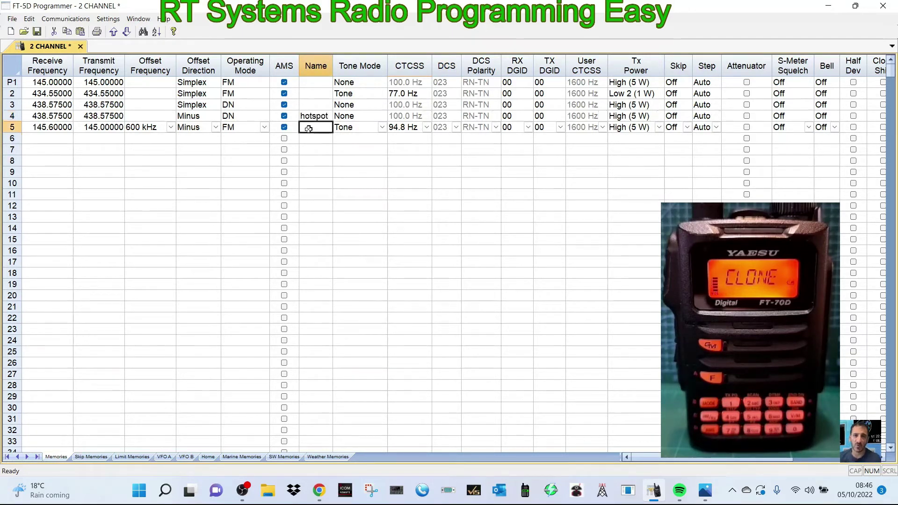
pyautogui.write('3wr')
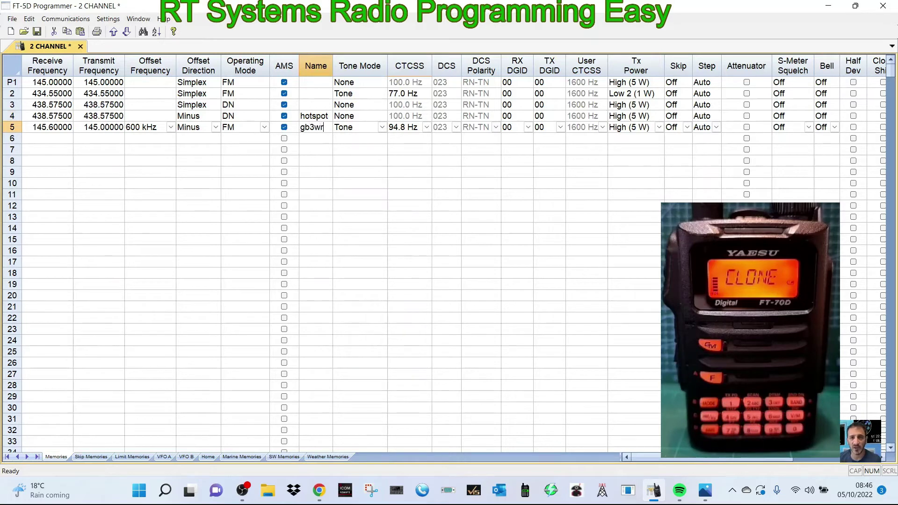
pyautogui.click(352, 182)
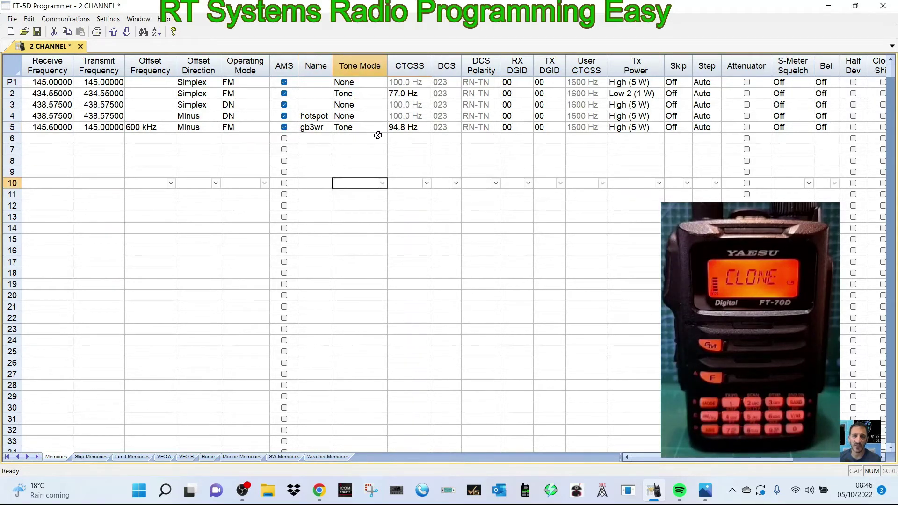
pyautogui.moveTo(761, 459); pyautogui.dragTo(803, 464)
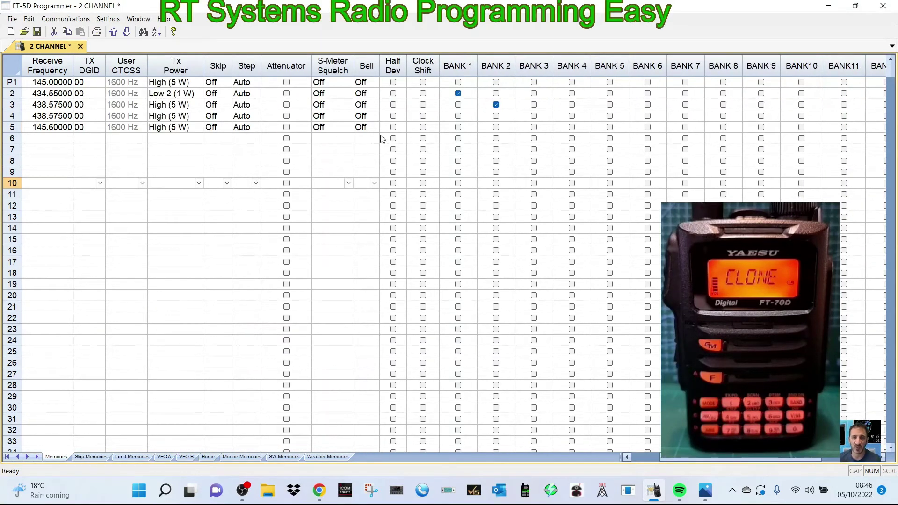
pyautogui.moveTo(756, 456); pyautogui.dragTo(725, 458)
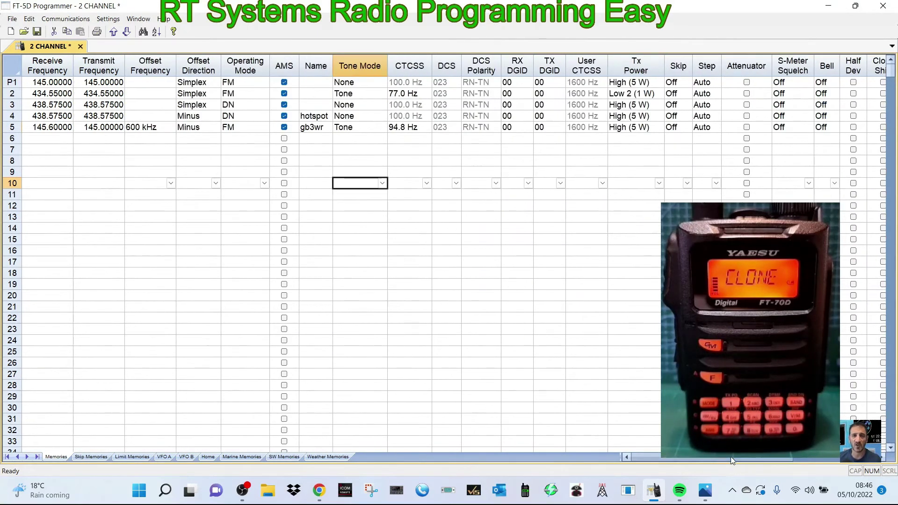
# Run a RepeaterBook search within 20 miles of Bristol, UK, including the 70 cm band
pyautogui.click(12, 19)
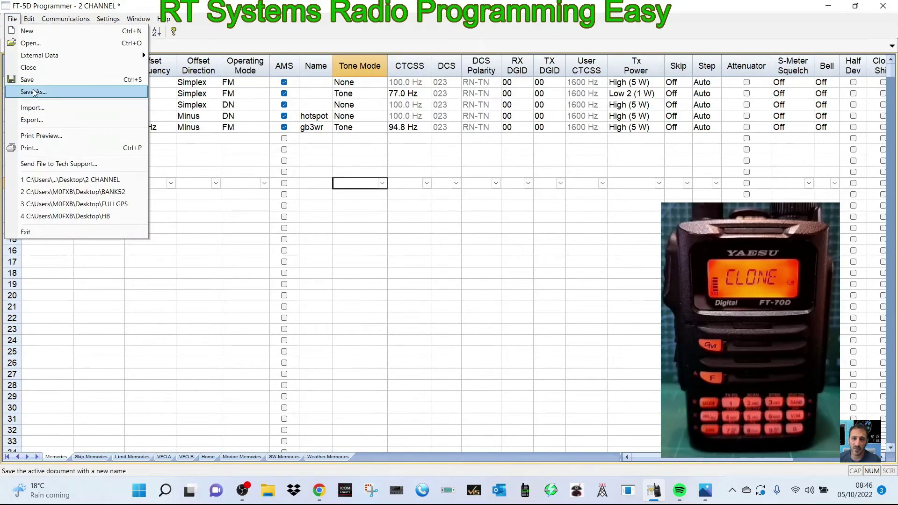
pyautogui.moveTo(35, 63)
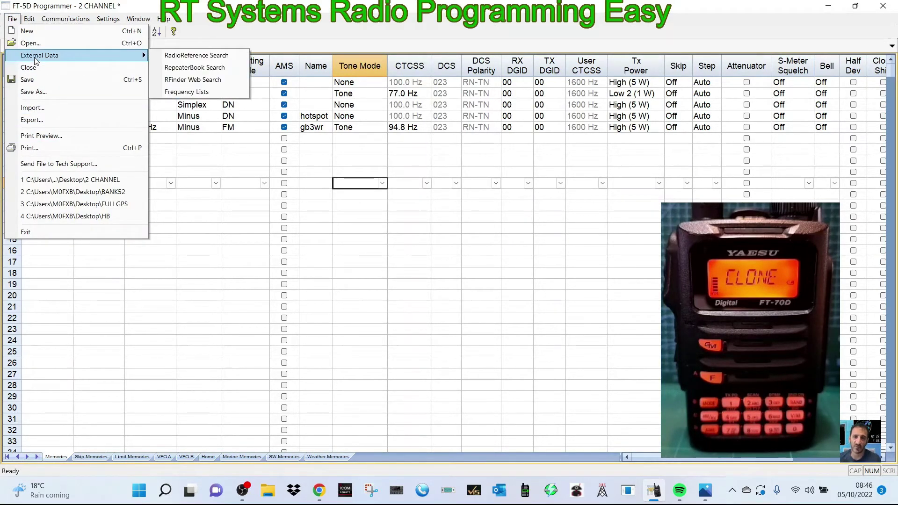
pyautogui.click(213, 70)
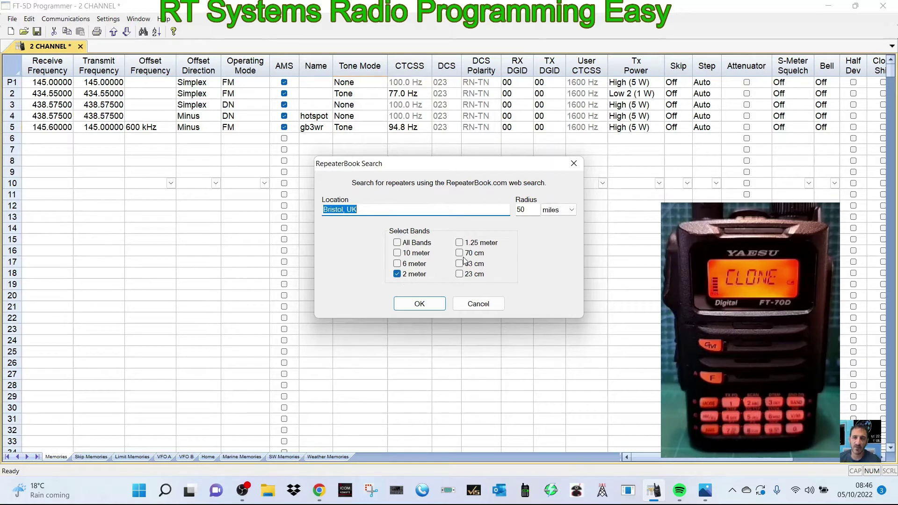
pyautogui.click(489, 252)
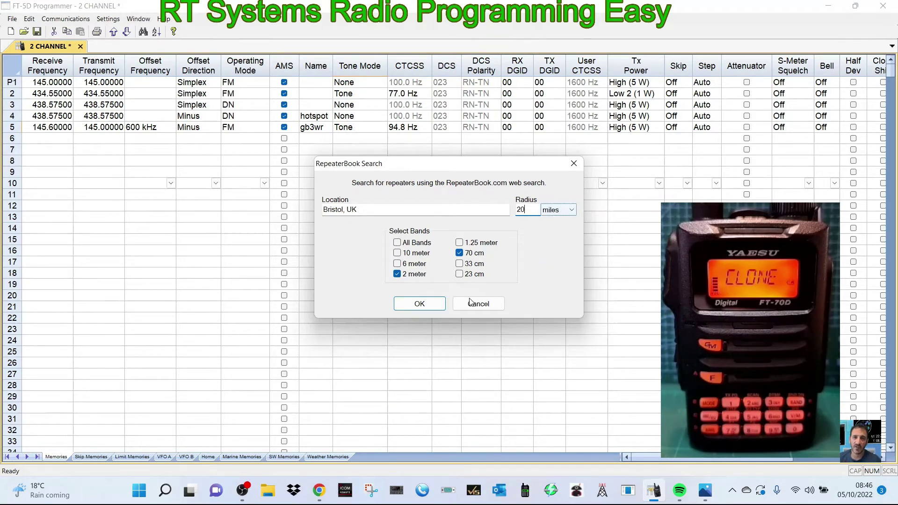
pyautogui.click(419, 304)
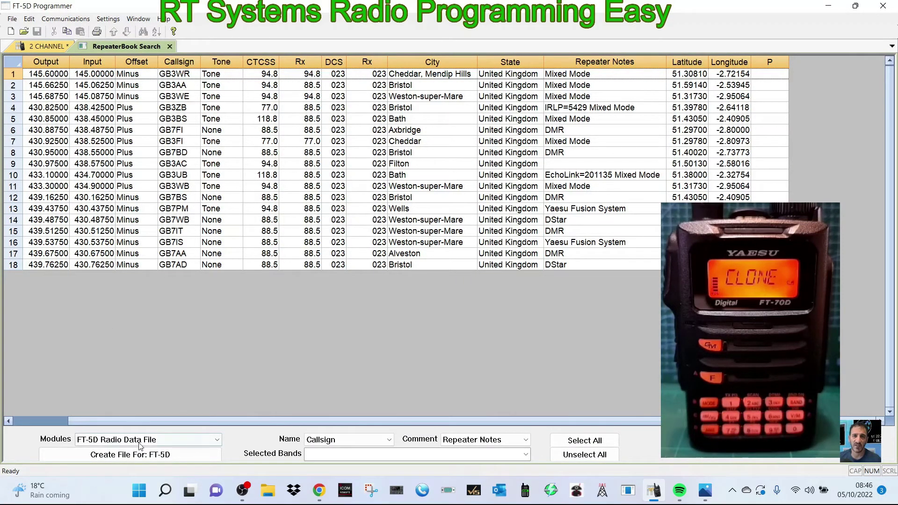
# Create an FT-5D file from the search results and copy its 16 repeater channels
pyautogui.click(155, 462)
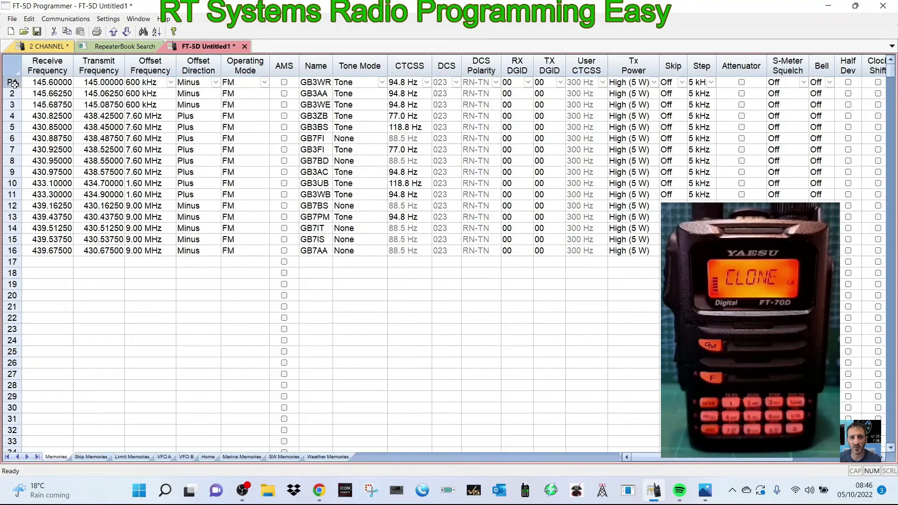
pyautogui.moveTo(11, 83); pyautogui.dragTo(11, 156)
pyautogui.moveTo(4, 116); pyautogui.dragTo(11, 250)
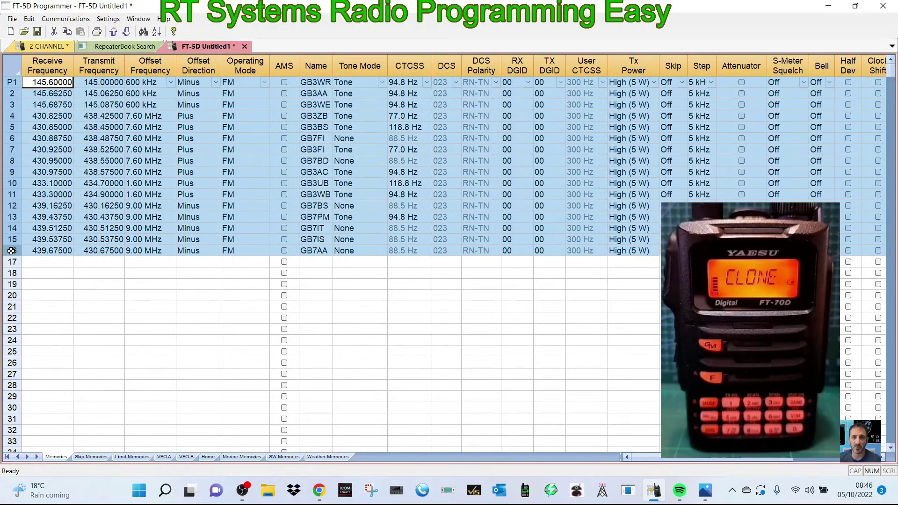
pyautogui.rightClick(119, 167)
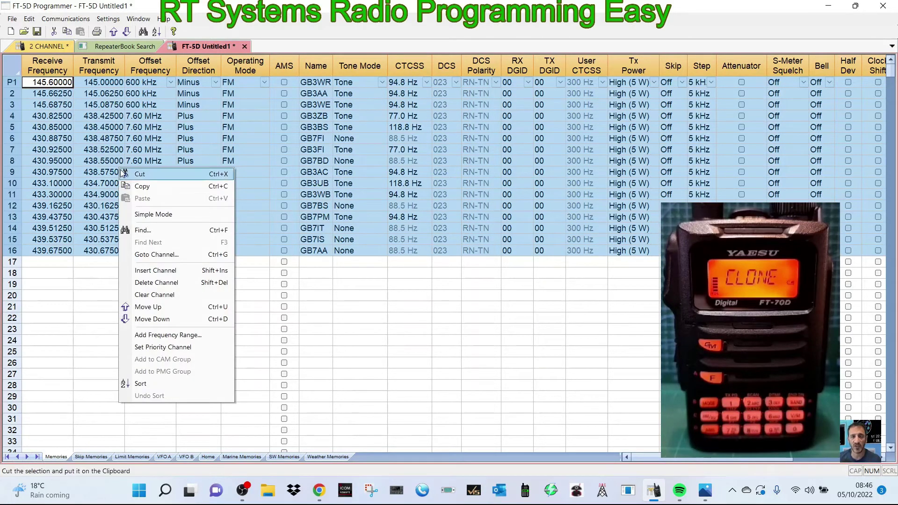
pyautogui.click(148, 186)
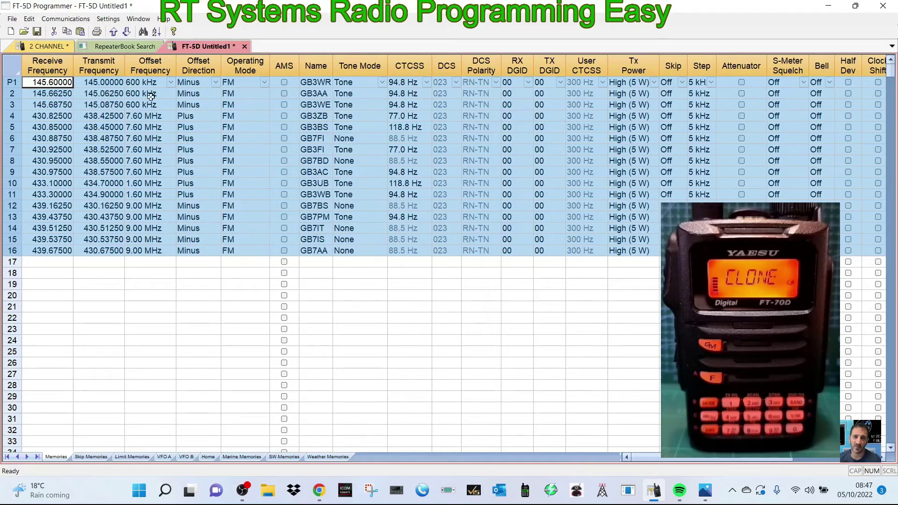
# Paste the 16 copied repeaters GB3WR–GB7AA into 2 CHANNEL starting at row 6
pyautogui.click(49, 47)
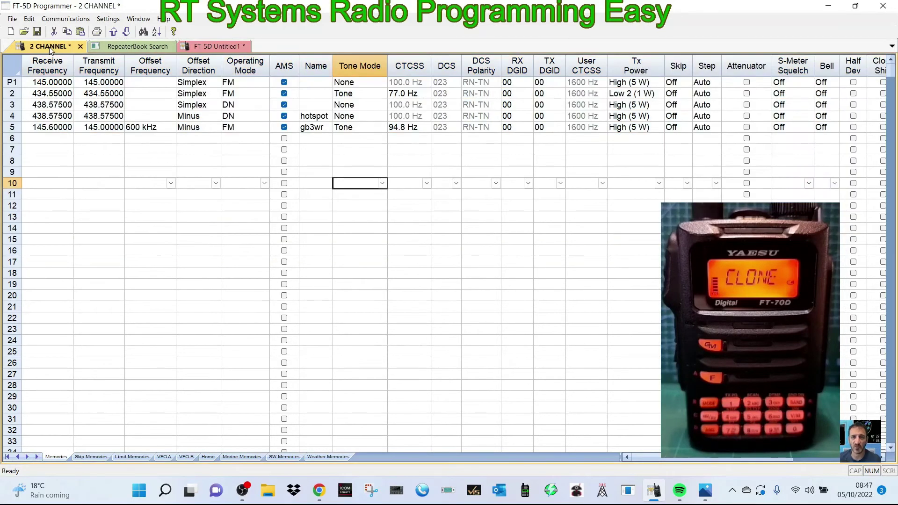
pyautogui.click(118, 49)
pyautogui.click(225, 47)
pyautogui.click(130, 49)
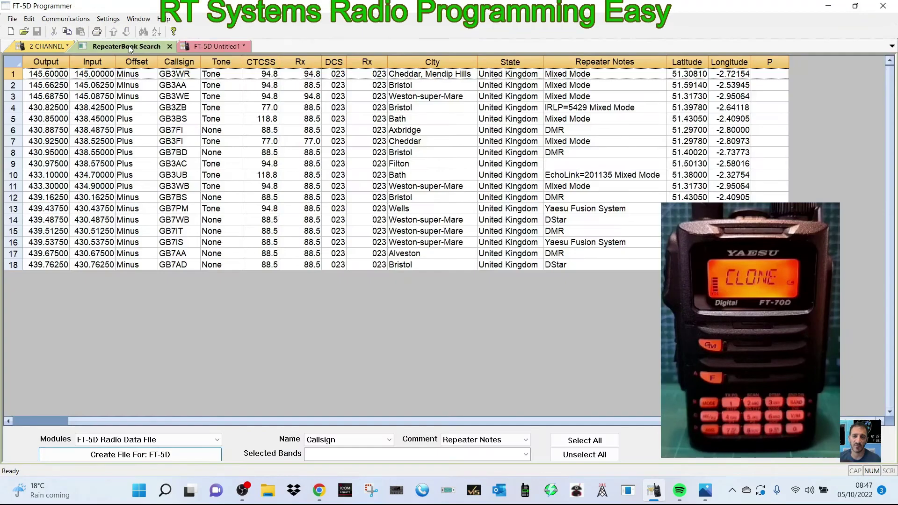
pyautogui.click(50, 47)
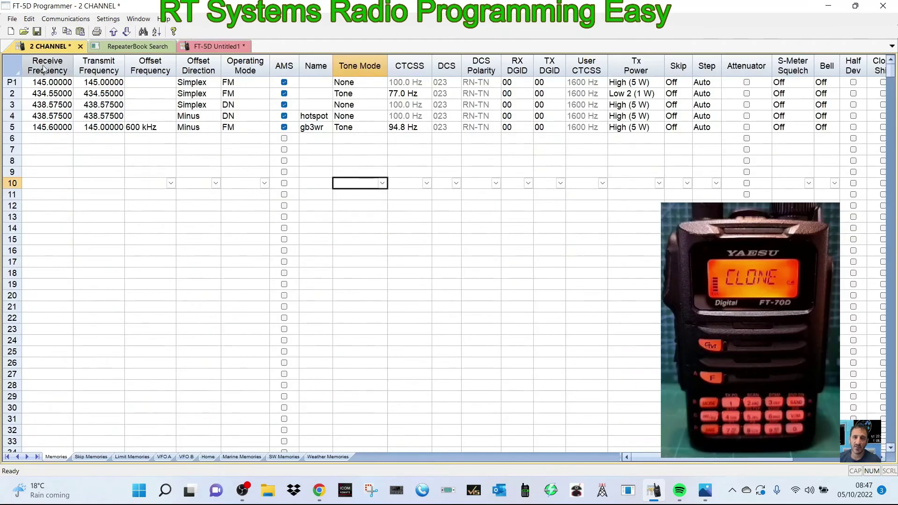
pyautogui.click(13, 140)
pyautogui.rightClick(71, 189)
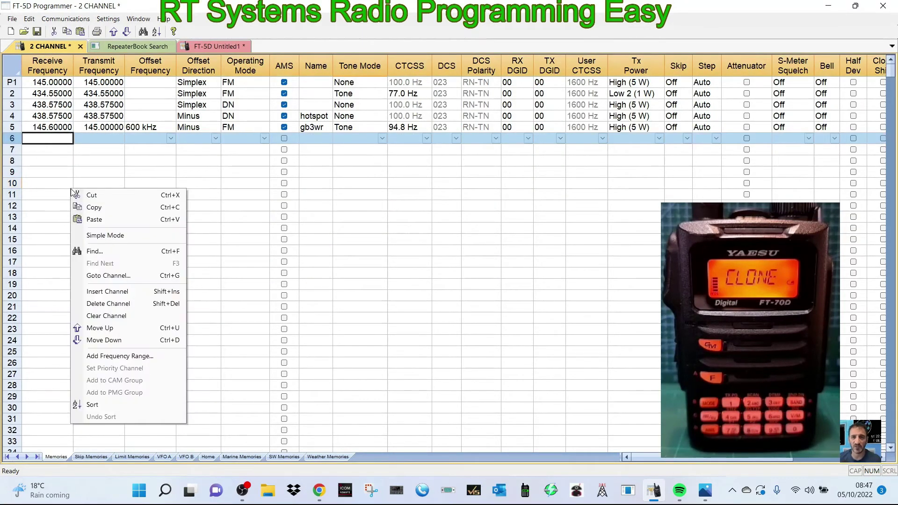
pyautogui.click(97, 220)
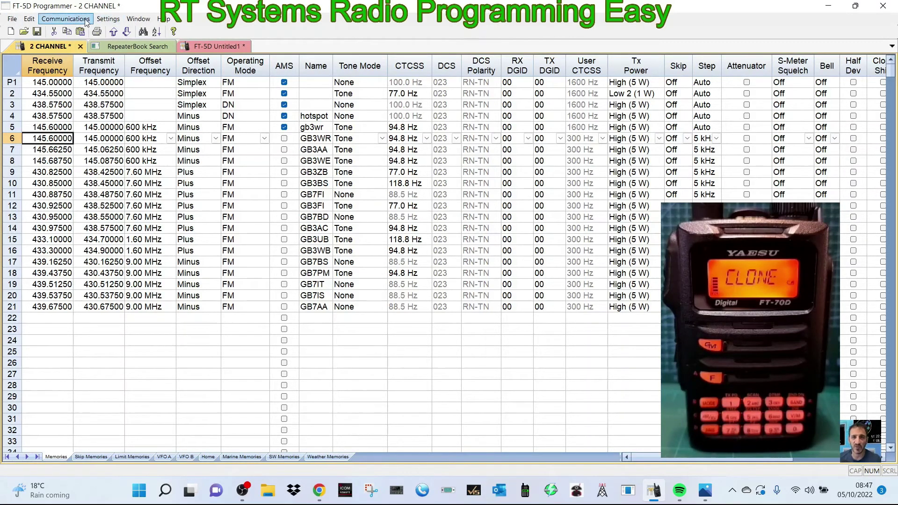
pyautogui.click(108, 20)
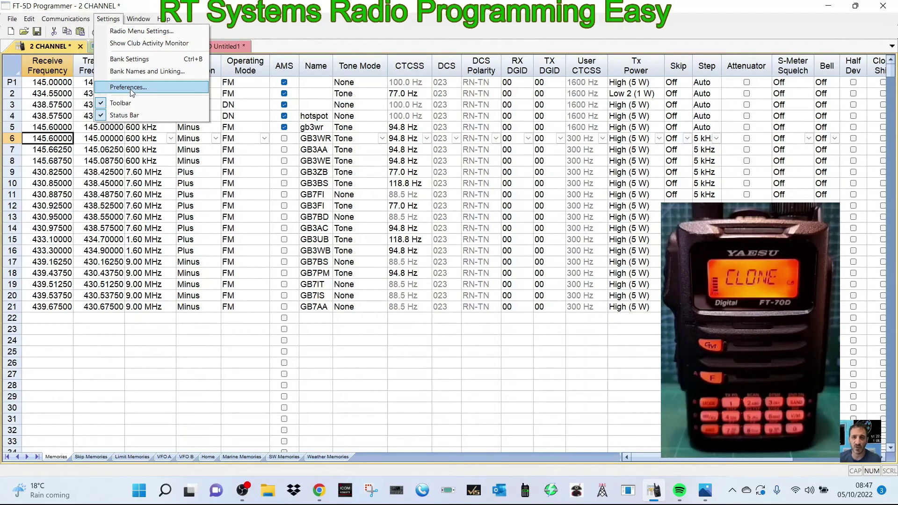
pyautogui.click(507, 399)
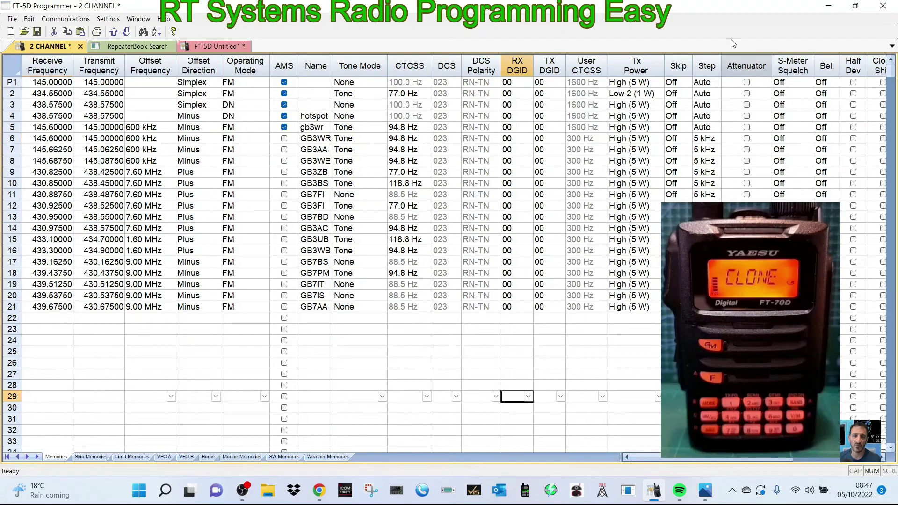
pyautogui.click(65, 19)
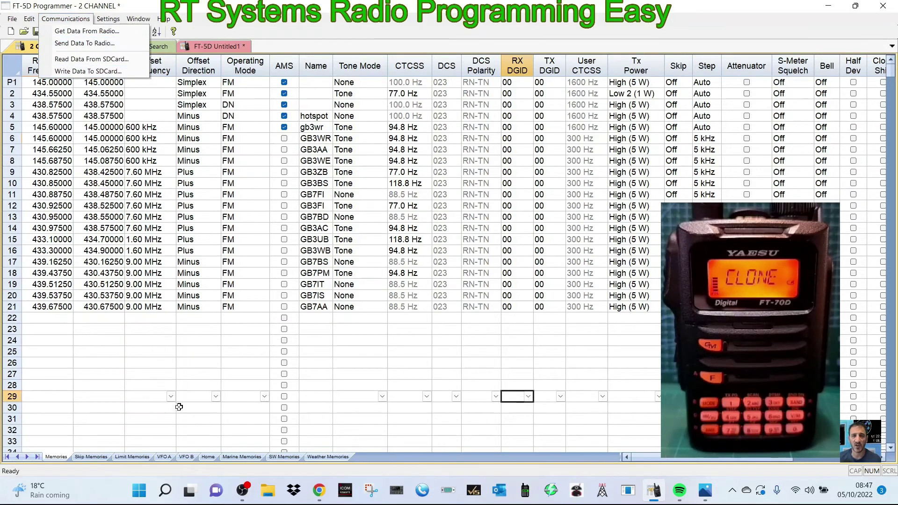
pyautogui.click(148, 374)
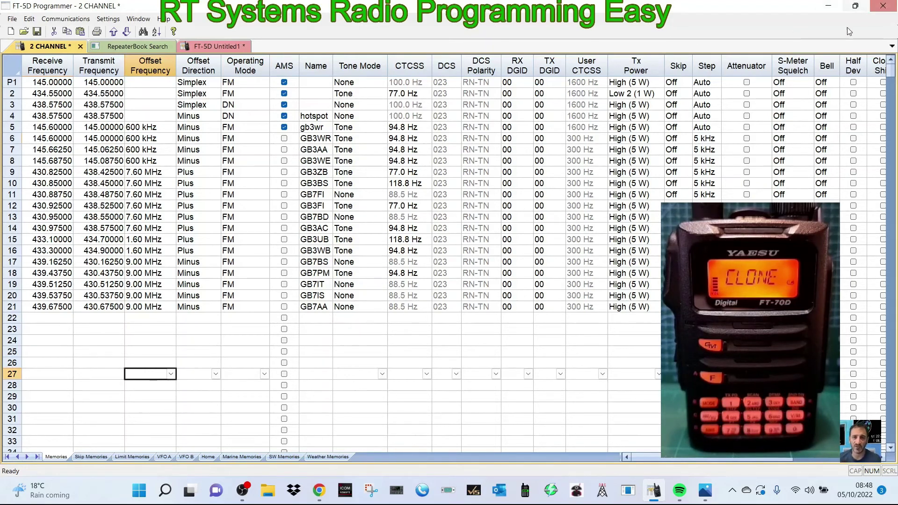
# Move the restored programmer window aside and bring up Chrome on the RT Systems ADMS-70D page
pyautogui.click(855, 6)
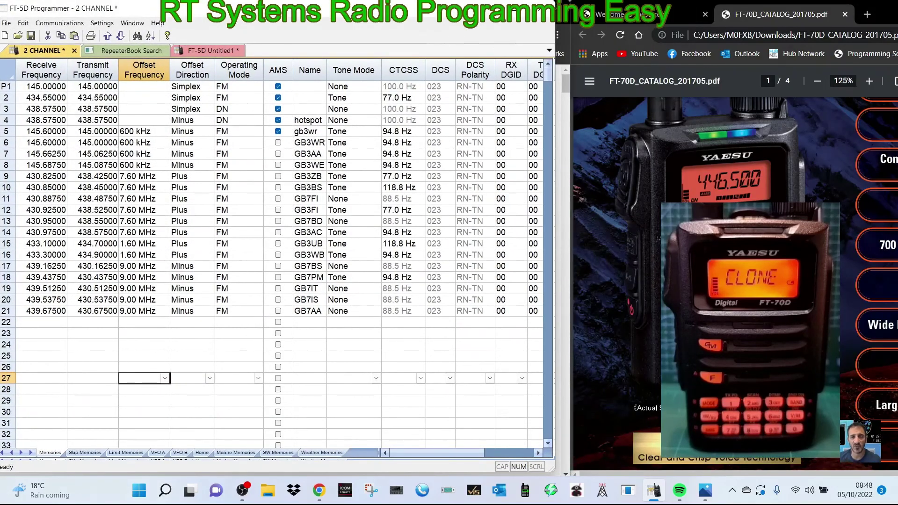
pyautogui.moveTo(391, 14); pyautogui.dragTo(765, 54)
pyautogui.click(133, 17)
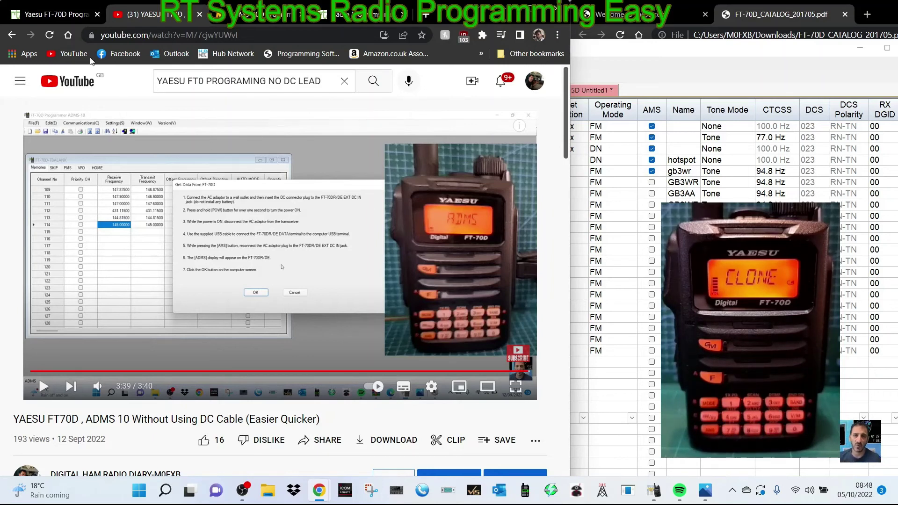
pyautogui.click(52, 14)
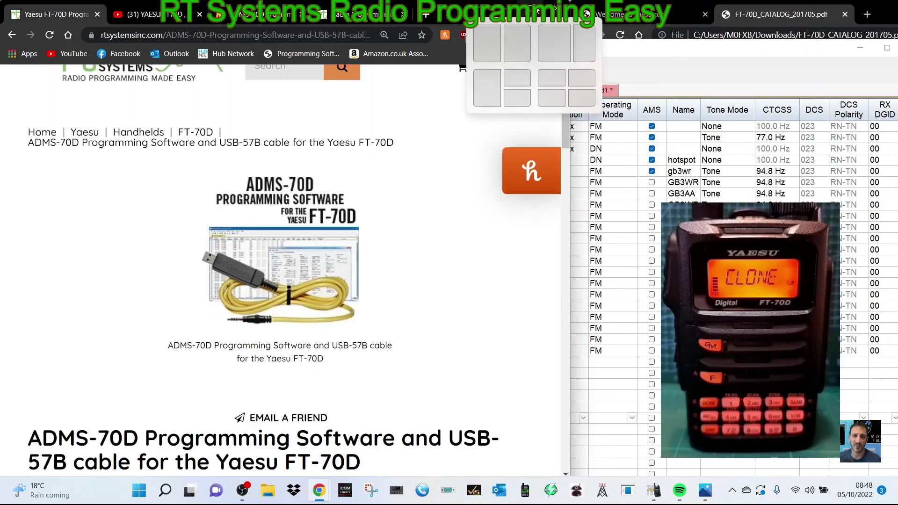
pyautogui.click(538, 10)
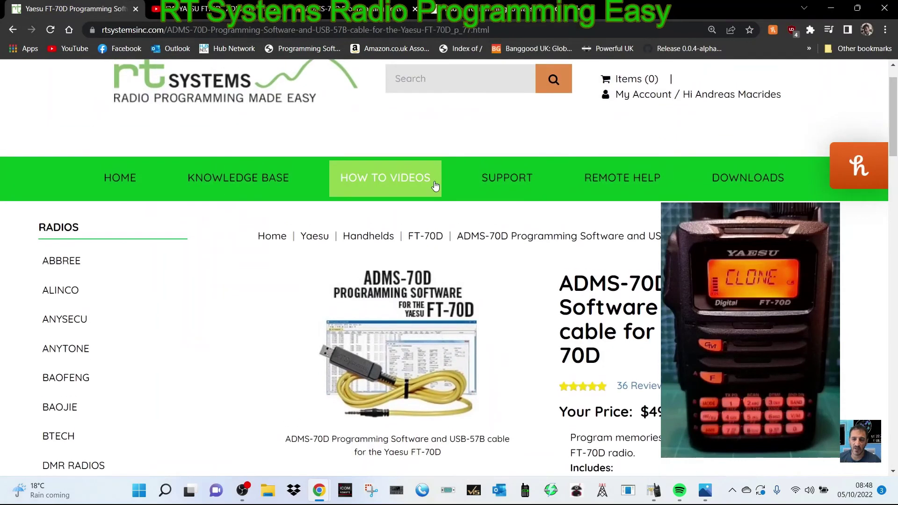
pyautogui.scroll(-4, 514, 214)
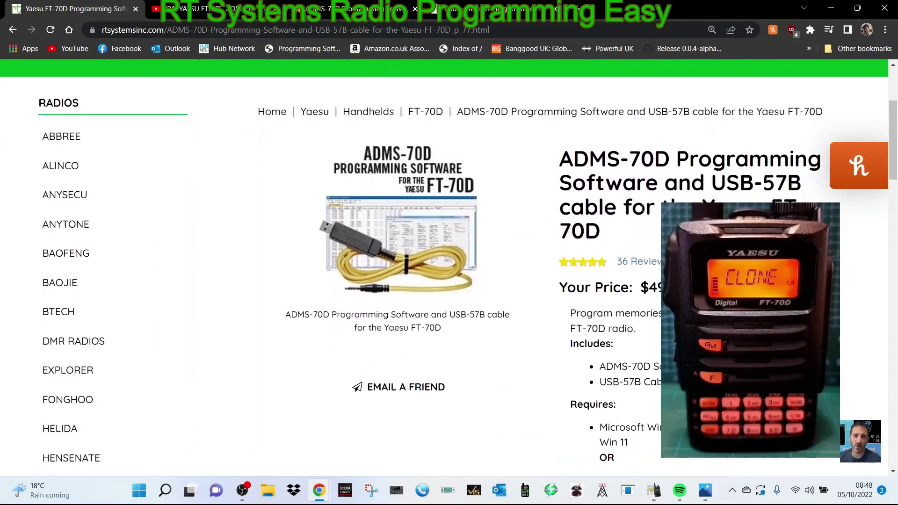